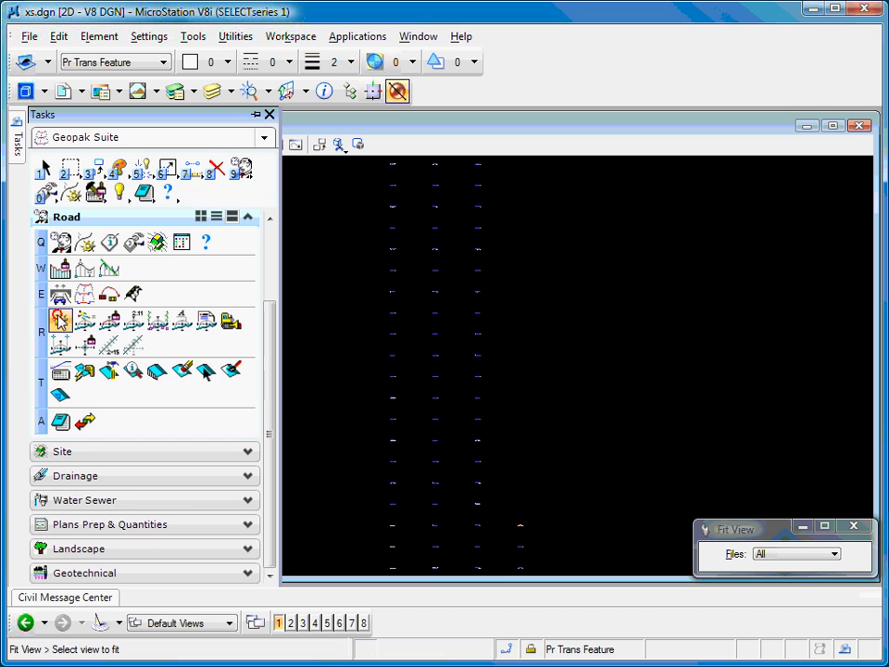
# Step through the MAINLINE cross sections from station 285+00.00 to station 291+00.00
pyautogui.click(484, 228)
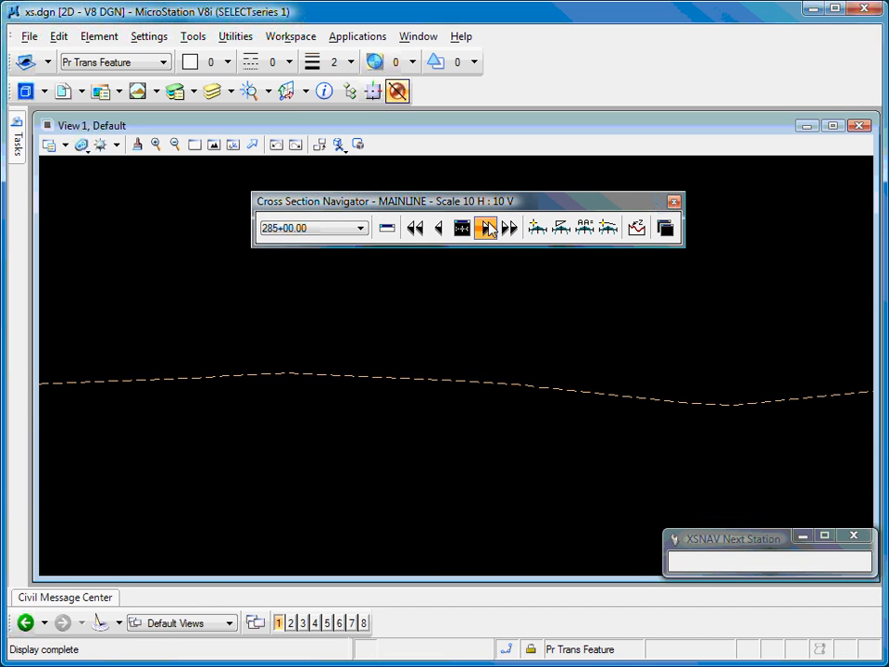
pyautogui.click(484, 228)
pyautogui.click(484, 228)
pyautogui.click(485, 226)
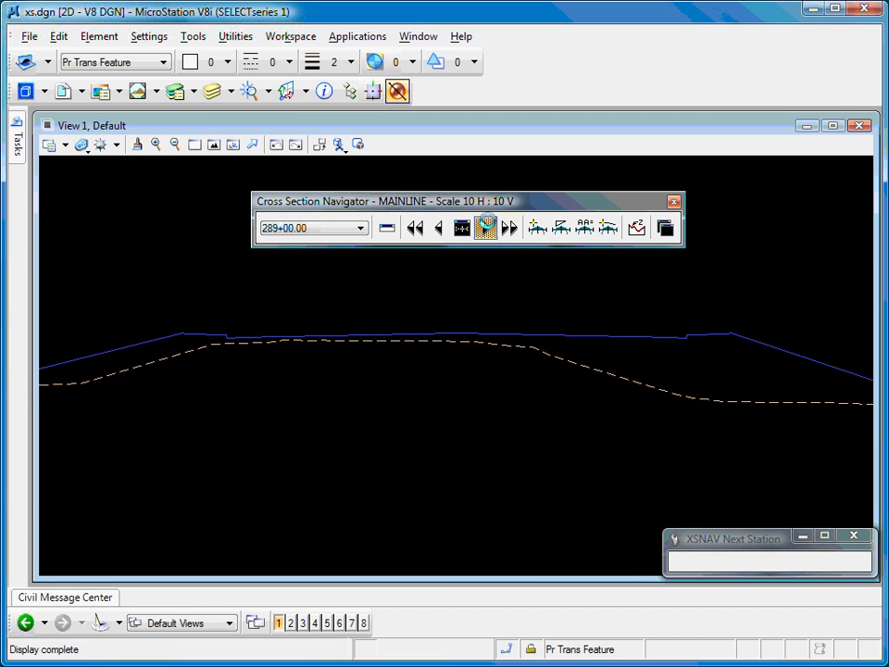
pyautogui.click(485, 226)
pyautogui.click(485, 227)
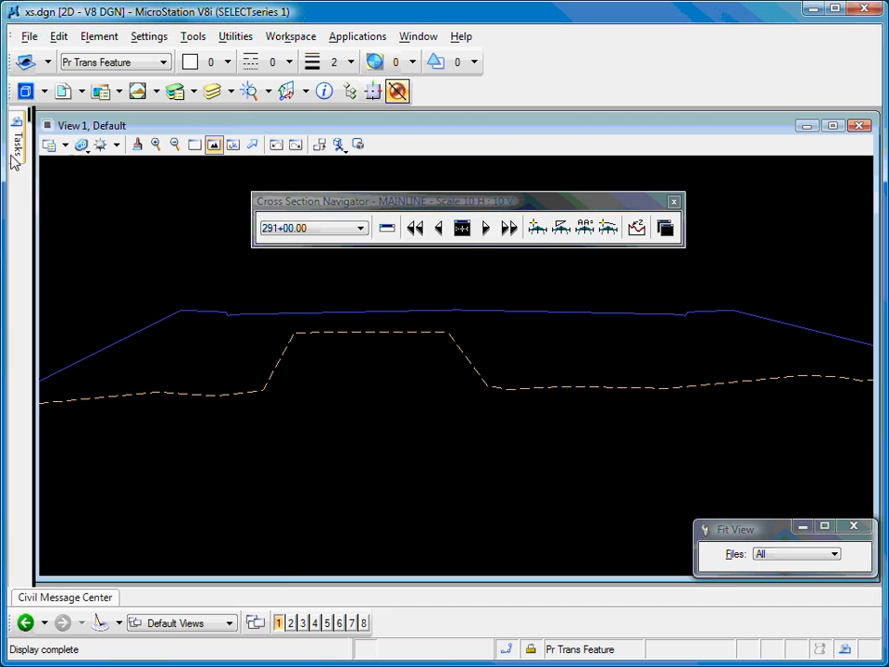
# Open the Cross Section Sheet Composition tool from the Plans Prep & Quantities tasks
pyautogui.moveTo(16, 153)
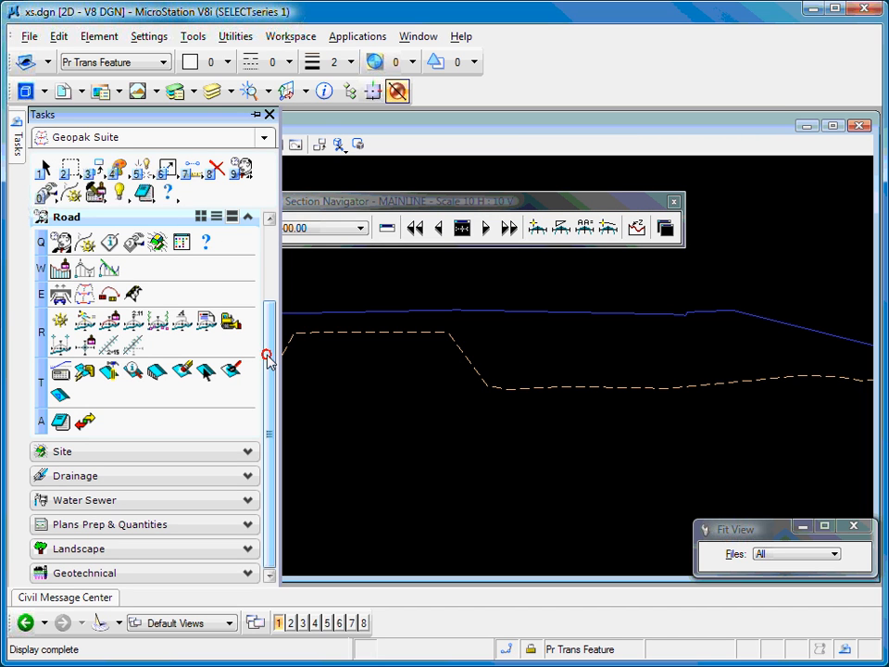
pyautogui.click(123, 524)
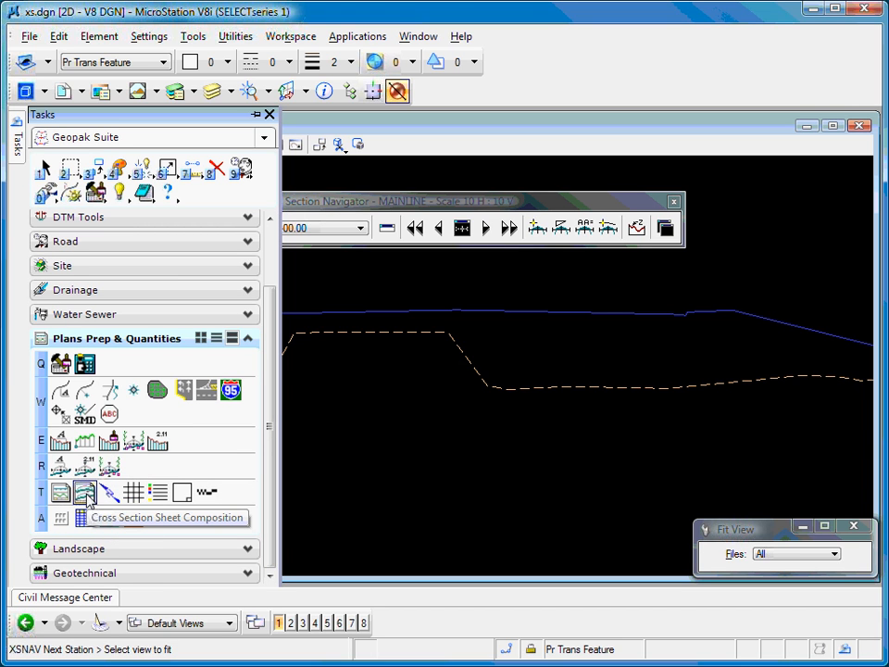
pyautogui.click(85, 493)
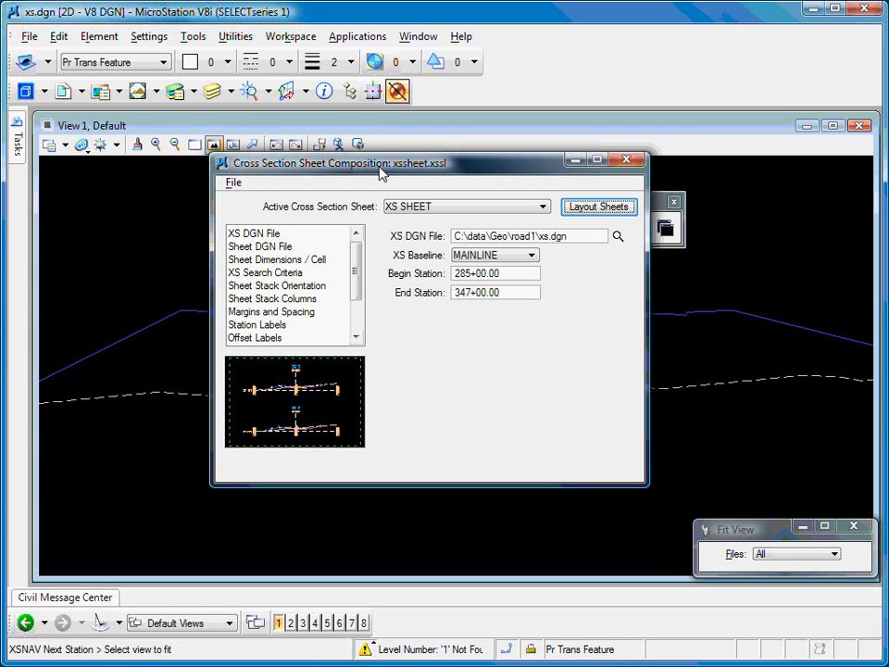
# Check the available active cross section sheets and the commands for creating, attaching and saving a sheet library
pyautogui.click(521, 205)
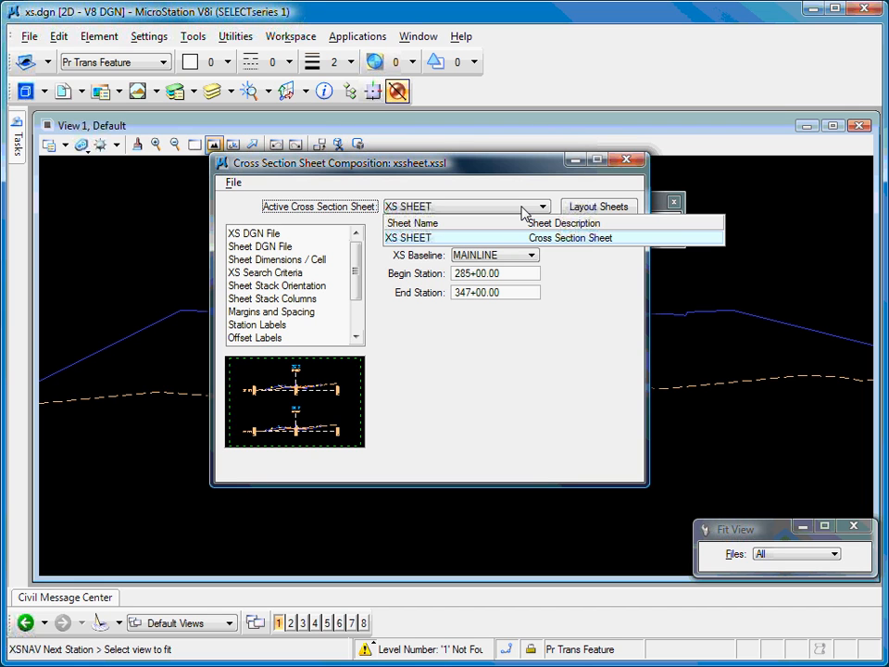
pyautogui.click(521, 209)
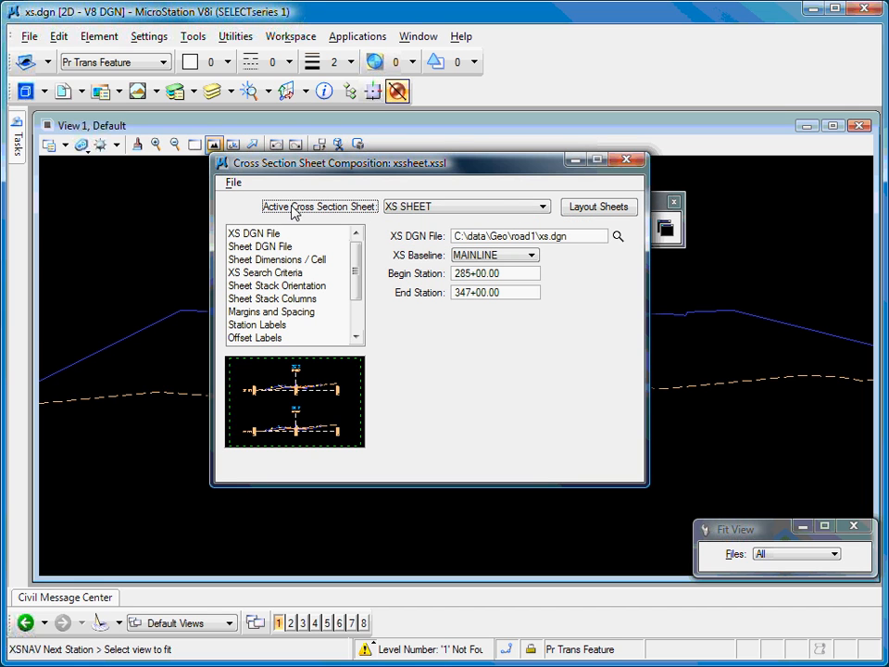
pyautogui.click(232, 182)
pyautogui.moveTo(243, 201)
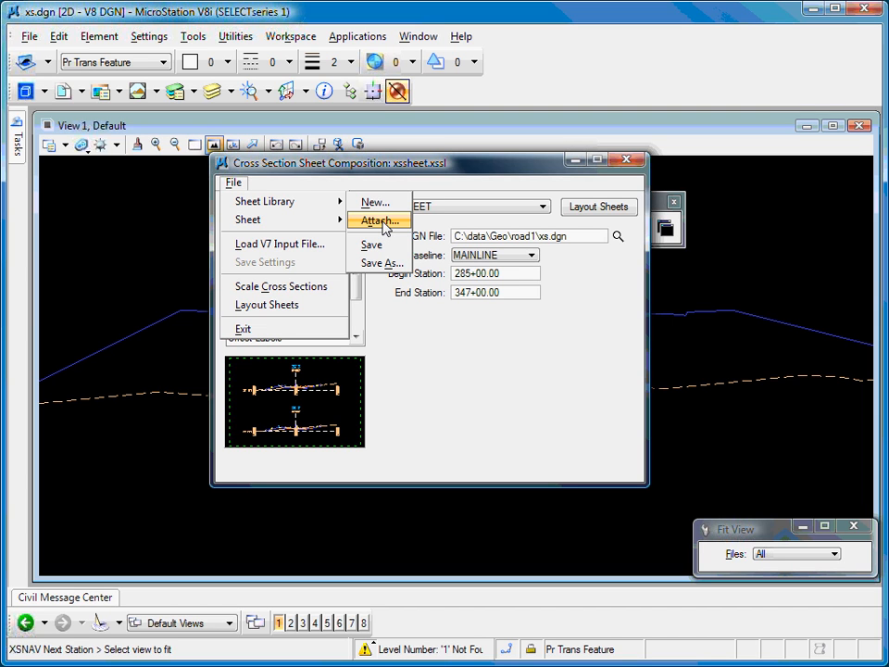
pyautogui.click(298, 184)
# Review the XS DGN File and Sheet DGN File settings, including the attachment options, keeping All Sheets In Active Model
pyautogui.click(263, 235)
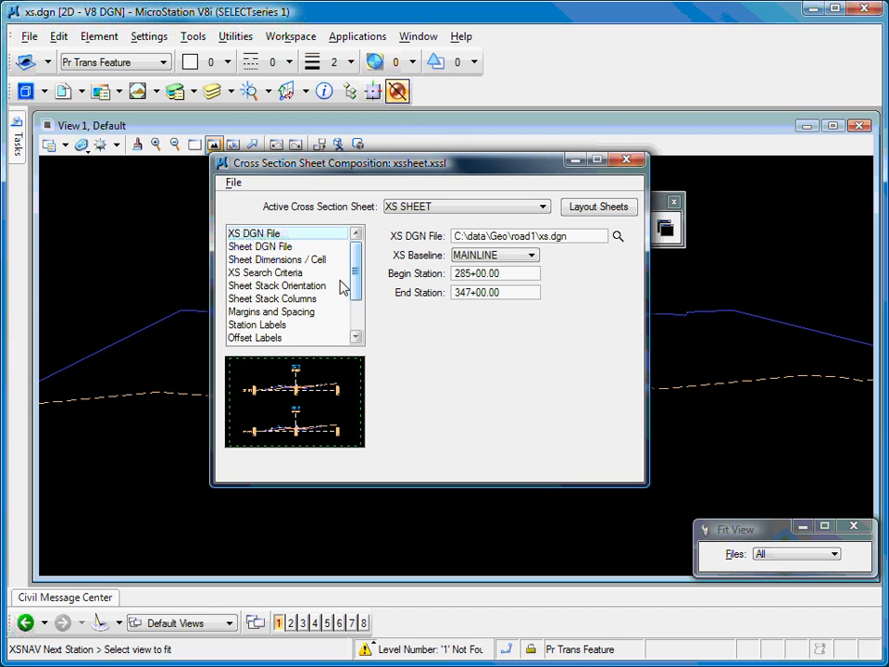
pyautogui.click(260, 246)
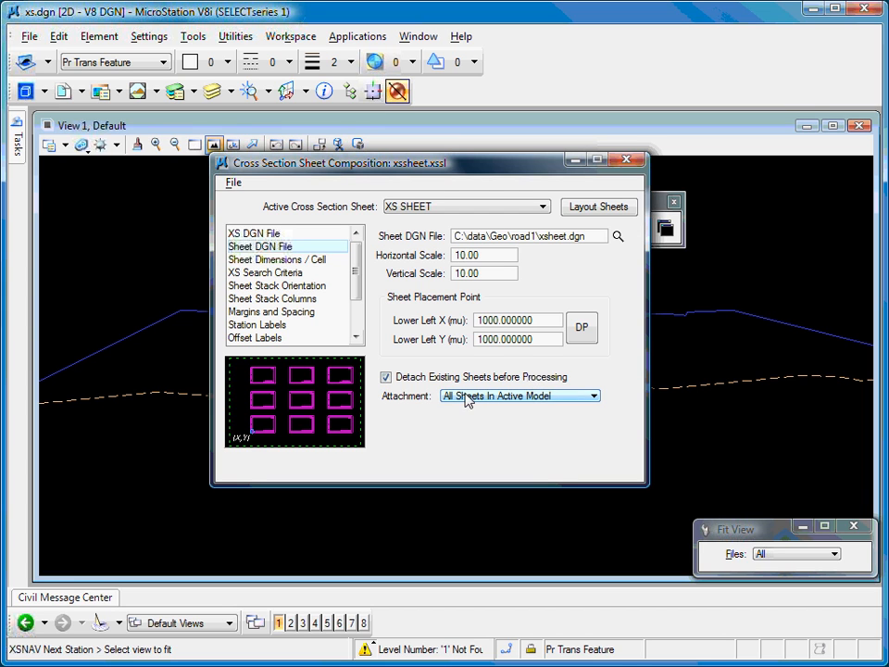
pyautogui.click(585, 404)
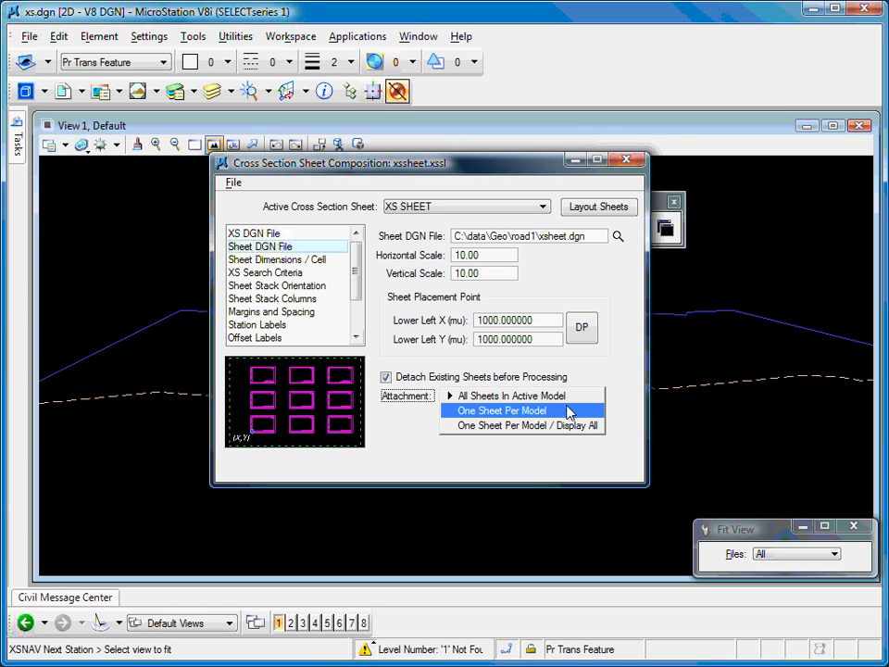
pyautogui.click(565, 396)
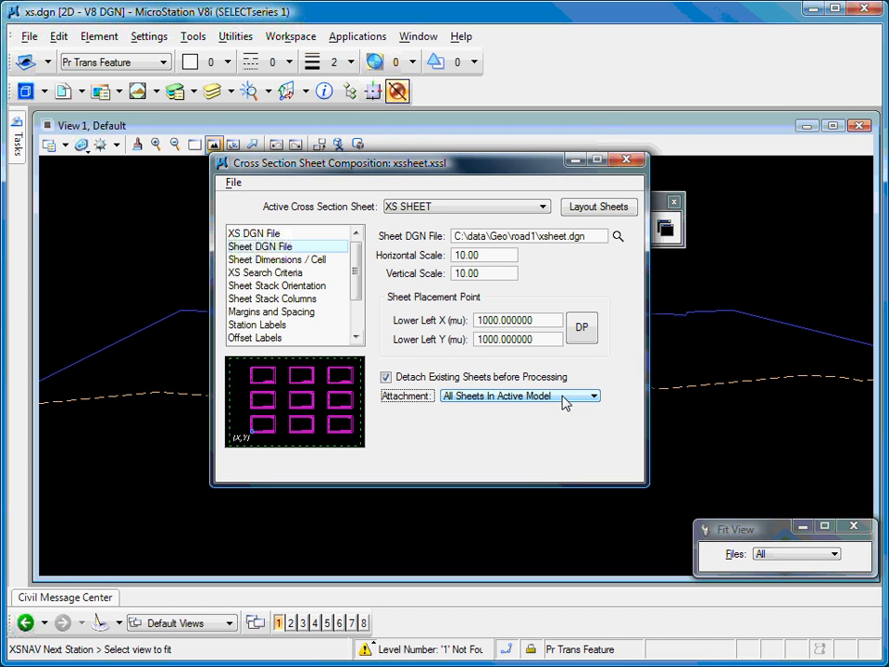
# Review the sheet dimensions and cell, the cross section search criteria, and the sheet stack orientation and column settings
pyautogui.click(278, 261)
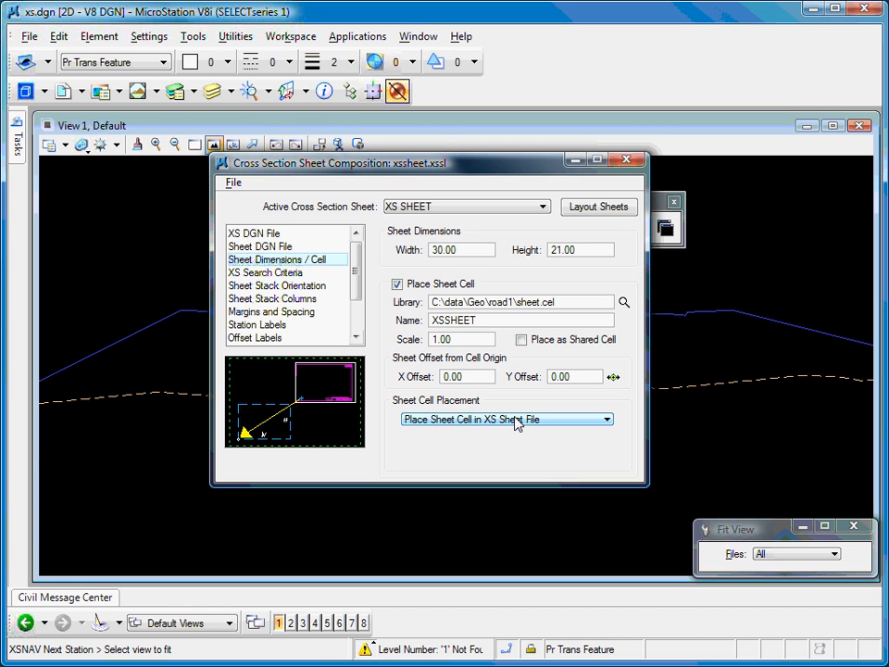
pyautogui.click(261, 274)
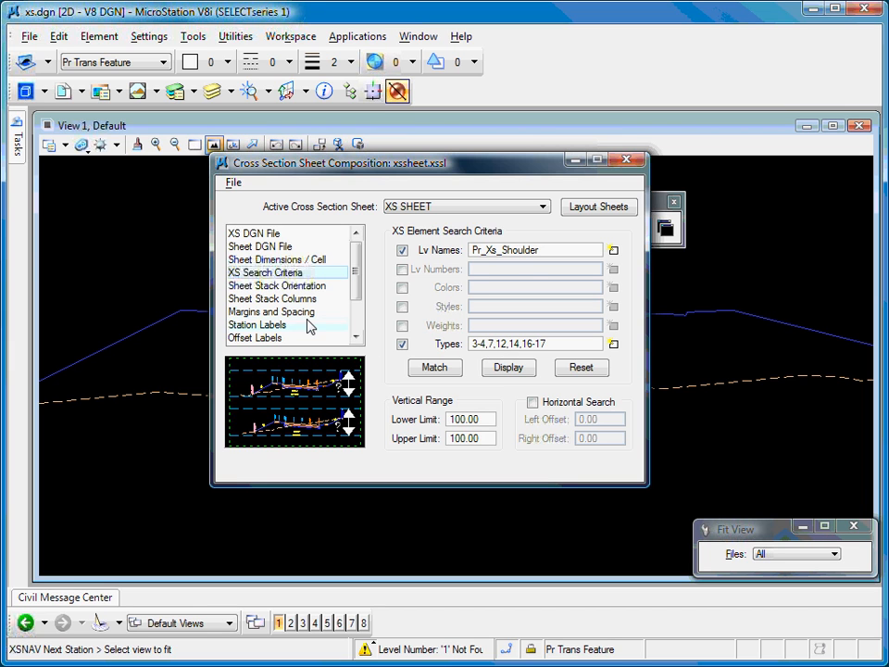
pyautogui.click(269, 285)
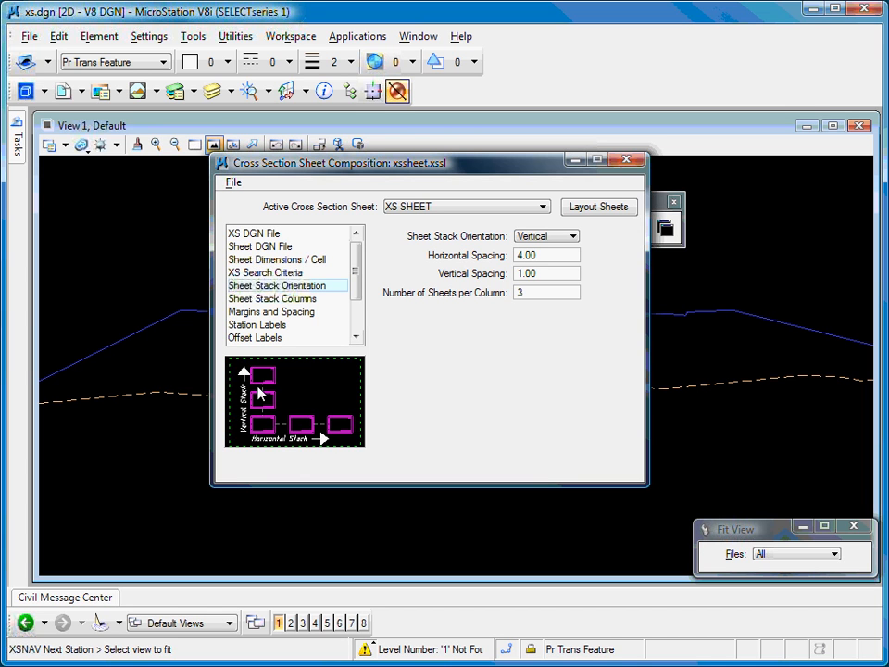
pyautogui.click(524, 294)
pyautogui.click(272, 298)
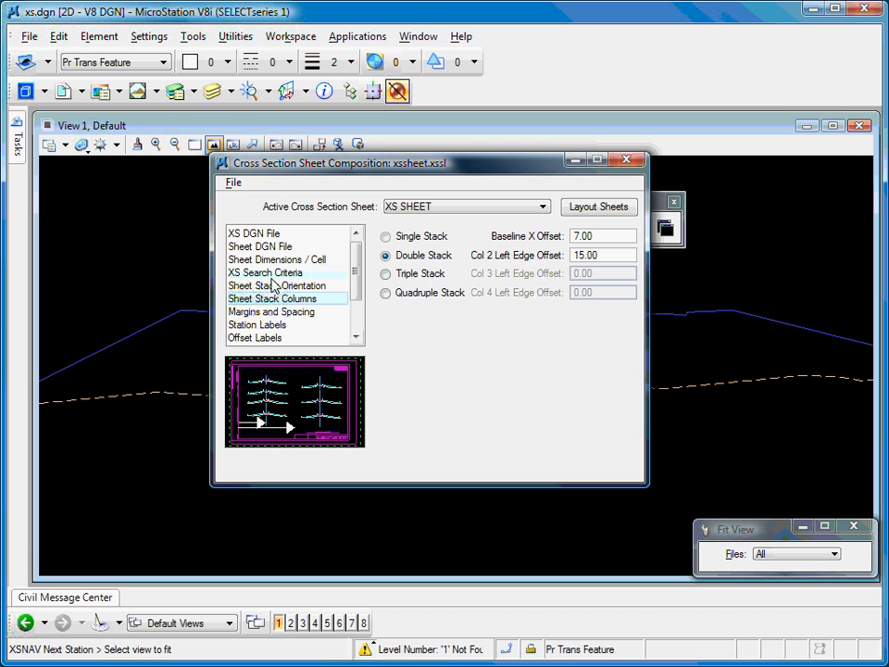
# Review the margins and spacing settings and the station, offset and elevation label settings
pyautogui.click(267, 314)
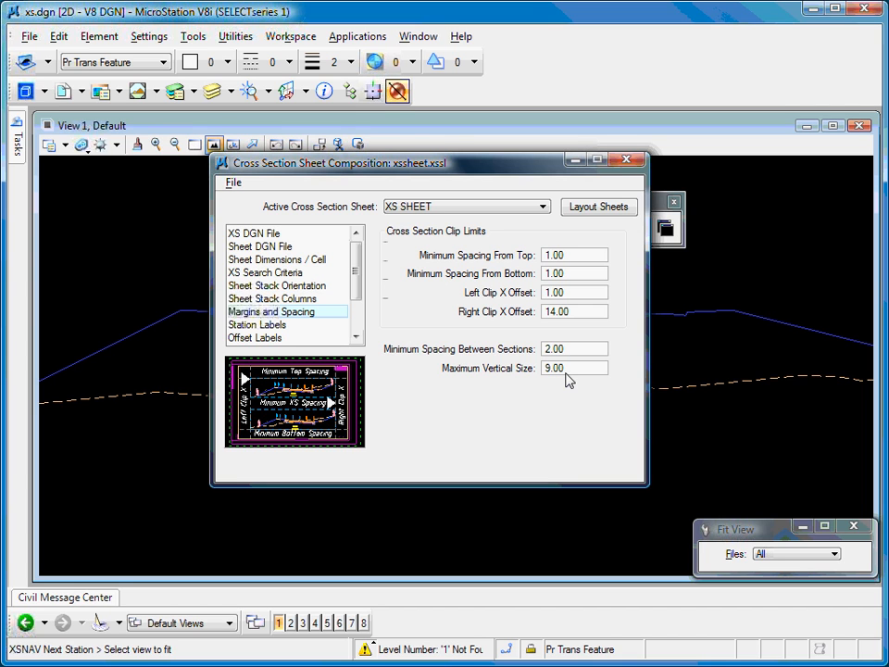
pyautogui.click(269, 331)
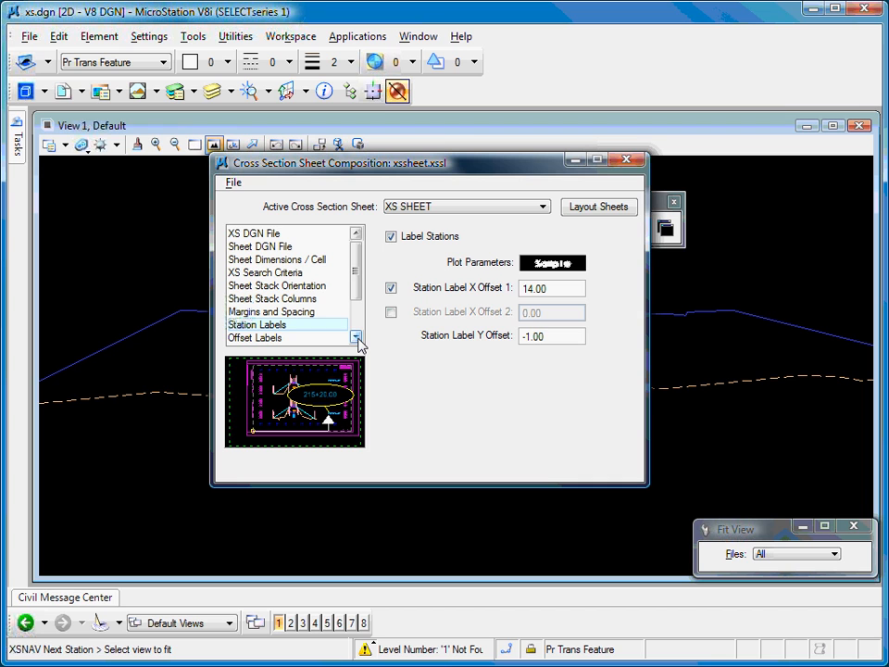
pyautogui.click(283, 338)
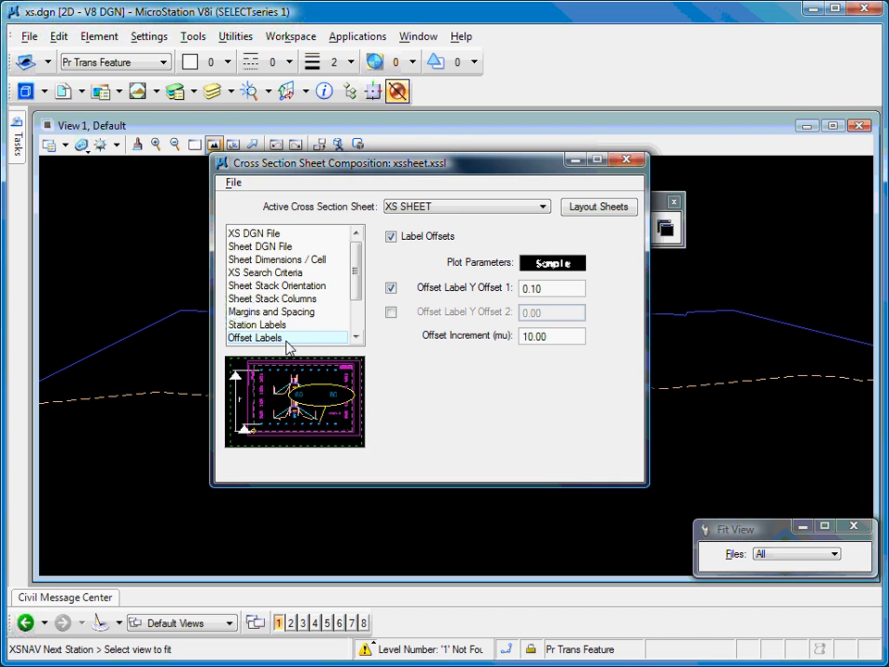
pyautogui.click(355, 339)
pyautogui.click(355, 339)
pyautogui.click(269, 329)
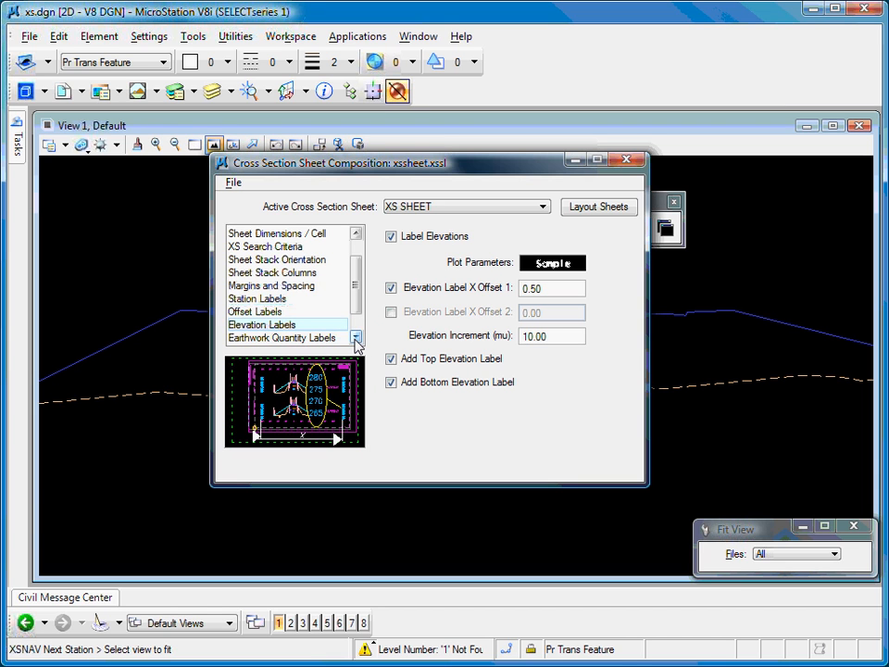
# Review the earthwork quantity label, sheet label and Digital InterPlot settings
pyautogui.click(355, 339)
pyautogui.click(287, 325)
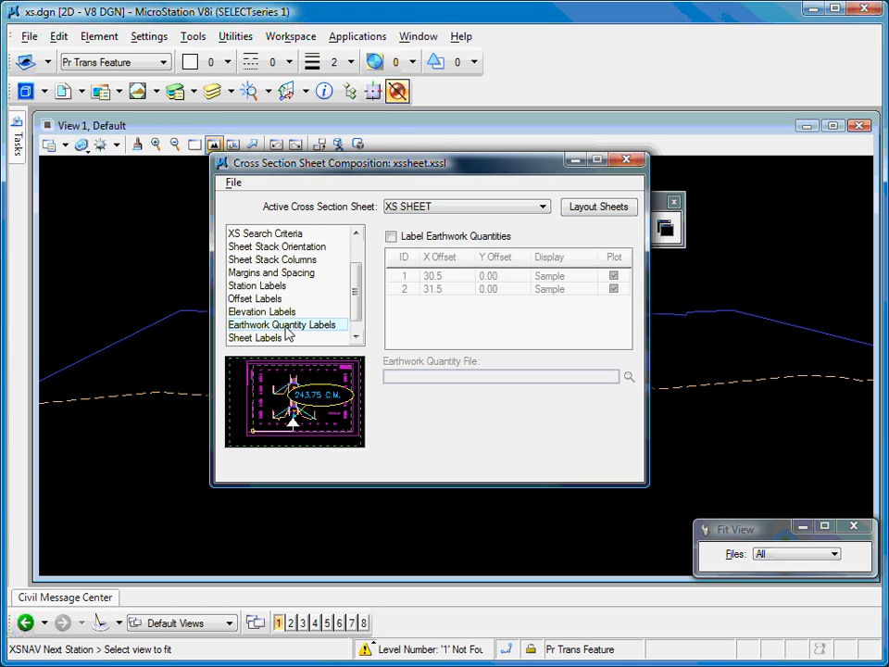
pyautogui.click(356, 338)
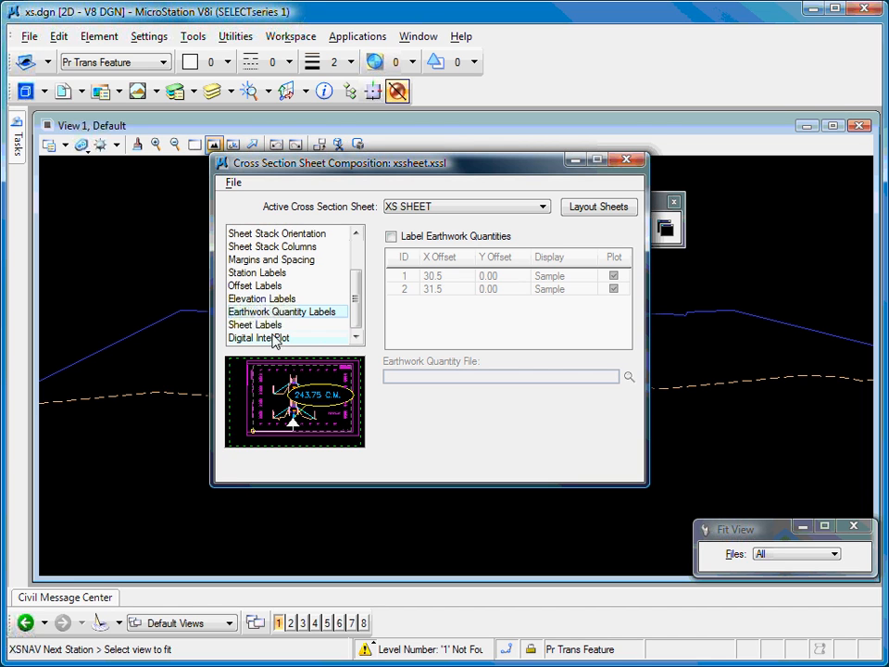
pyautogui.click(267, 326)
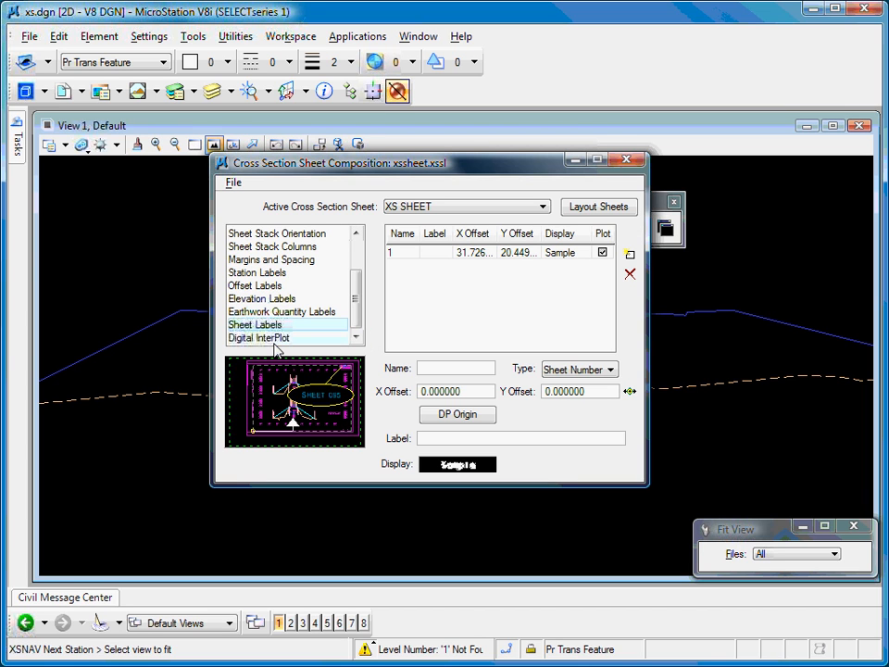
pyautogui.click(275, 339)
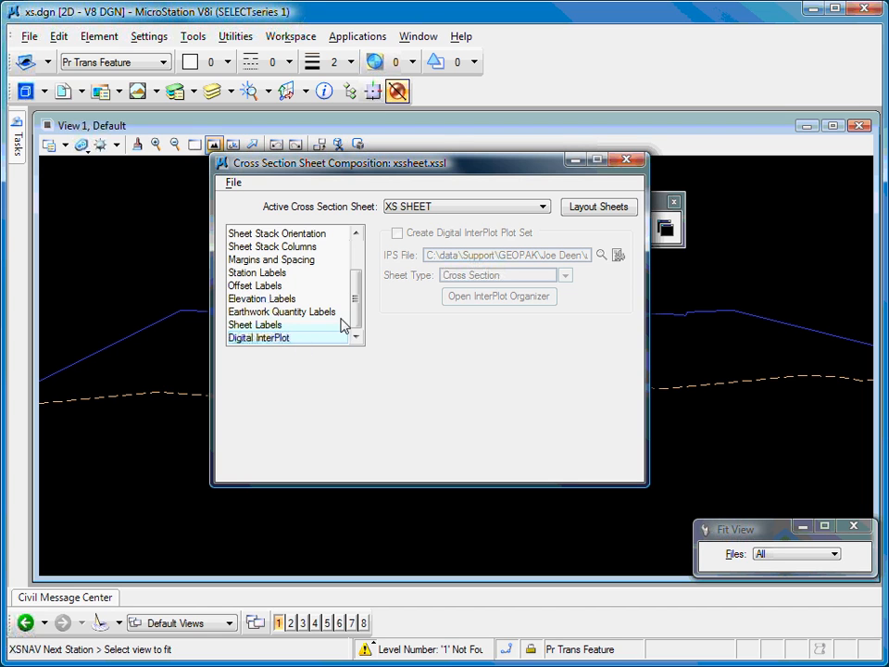
pyautogui.scroll(2, 357, 272)
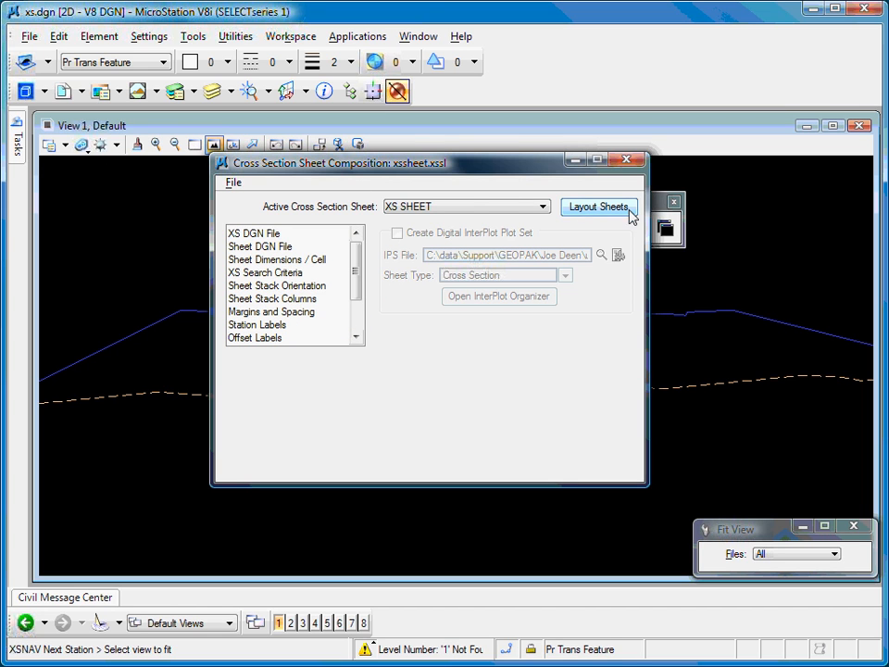
# Lay out the cross section sheets using XS SHEET, and close the composition tool with its sheet settings saved
pyautogui.click(597, 209)
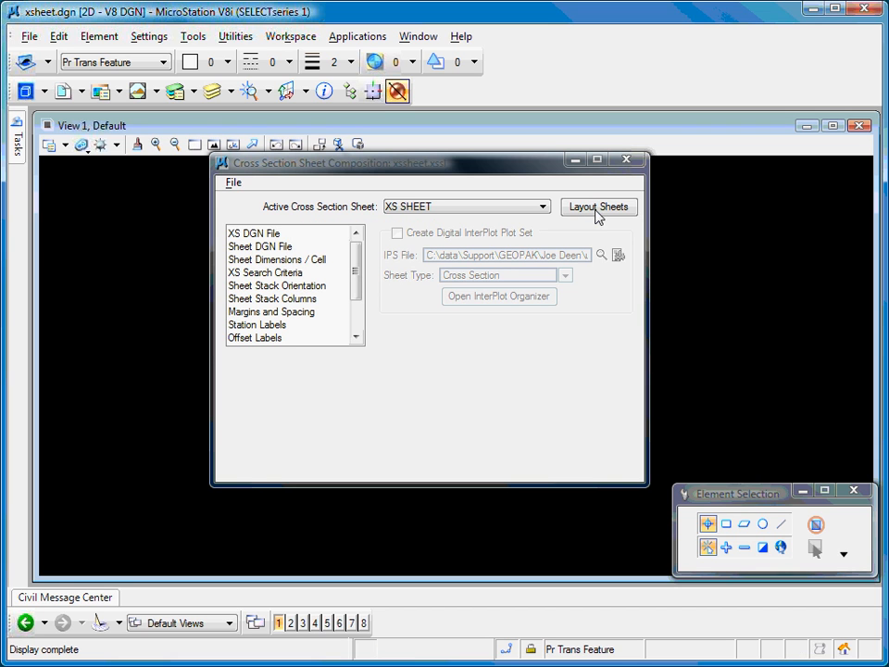
pyautogui.click(215, 146)
pyautogui.moveTo(375, 165); pyautogui.dragTo(526, 176)
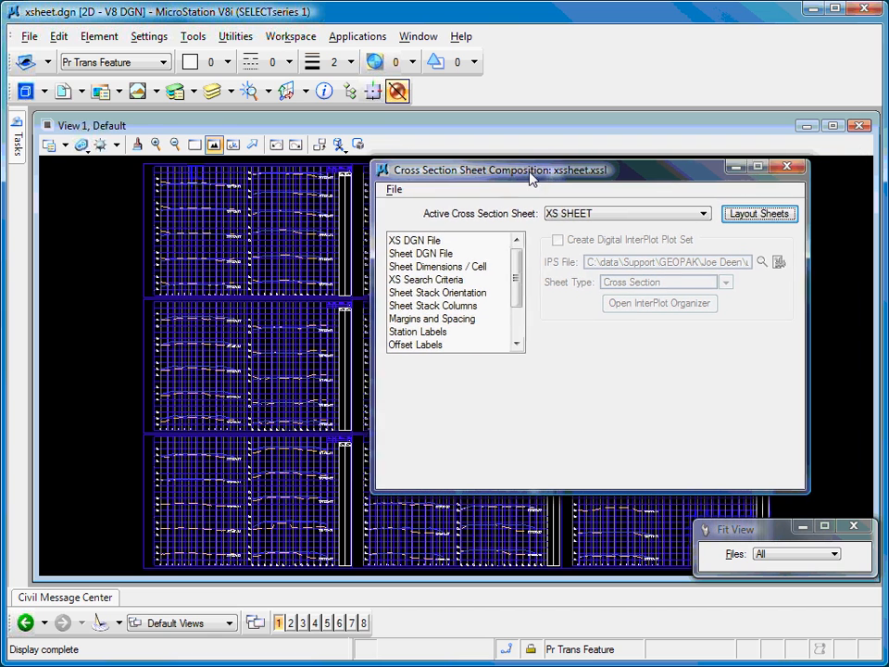
pyautogui.click(783, 168)
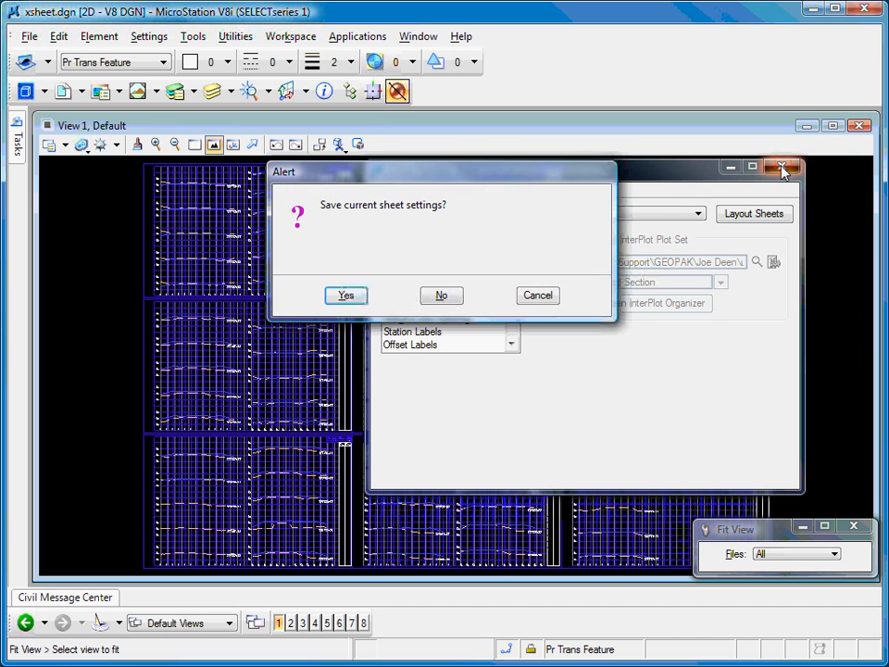
pyautogui.click(346, 296)
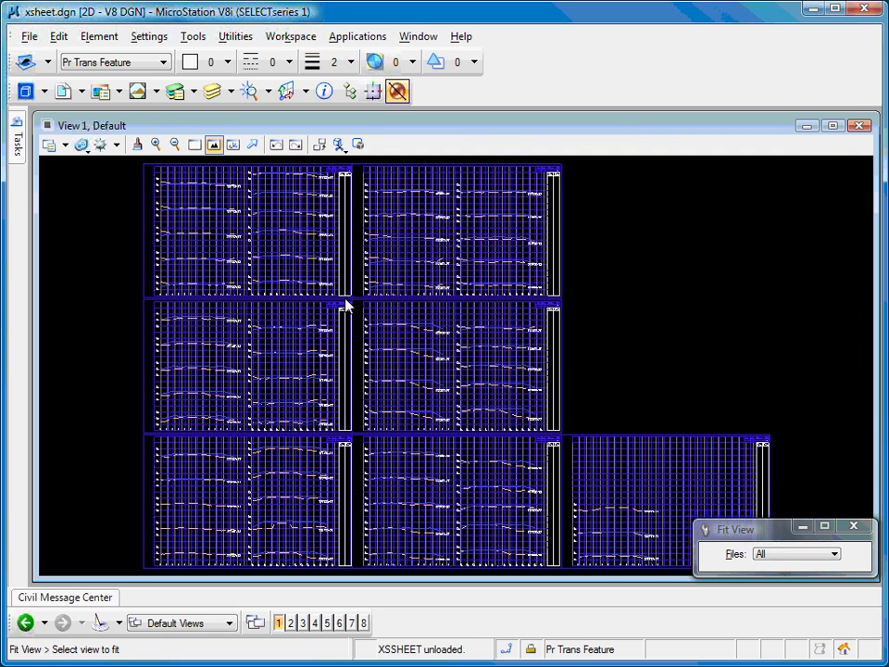
# Inspect the xs.dgn reference attachments in the sheet file
pyautogui.click(64, 92)
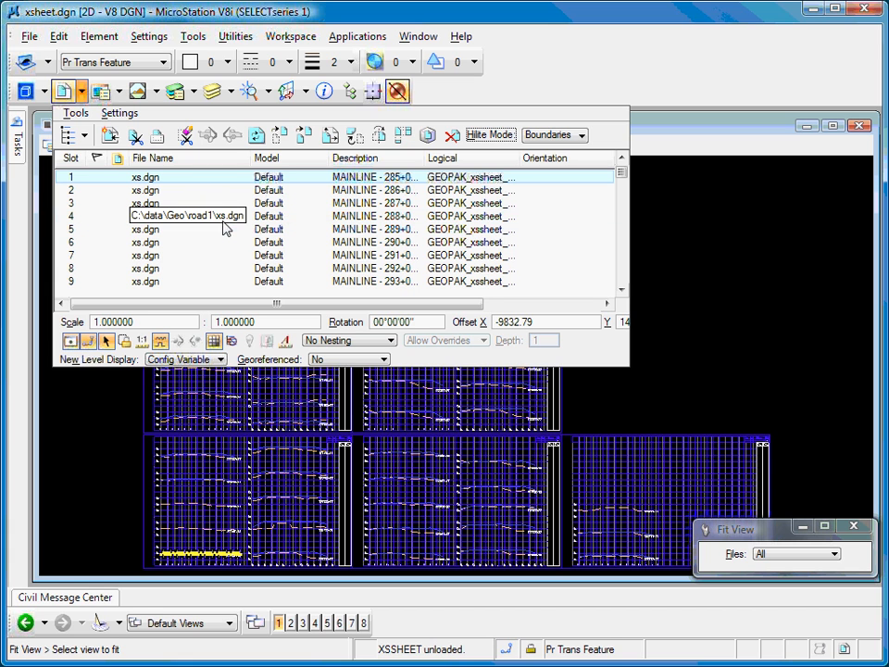
pyautogui.click(545, 70)
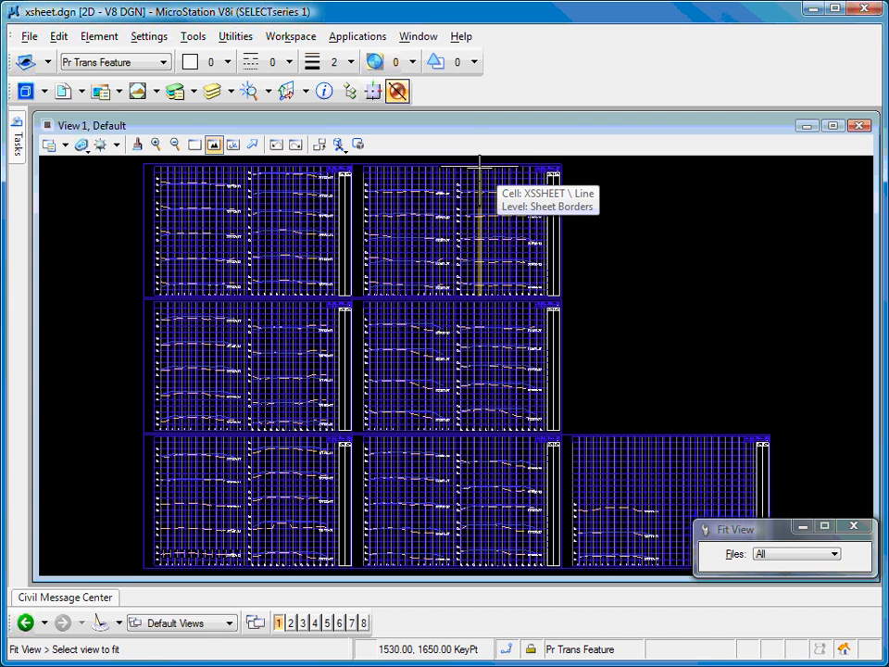
pyautogui.rightClick(611, 179)
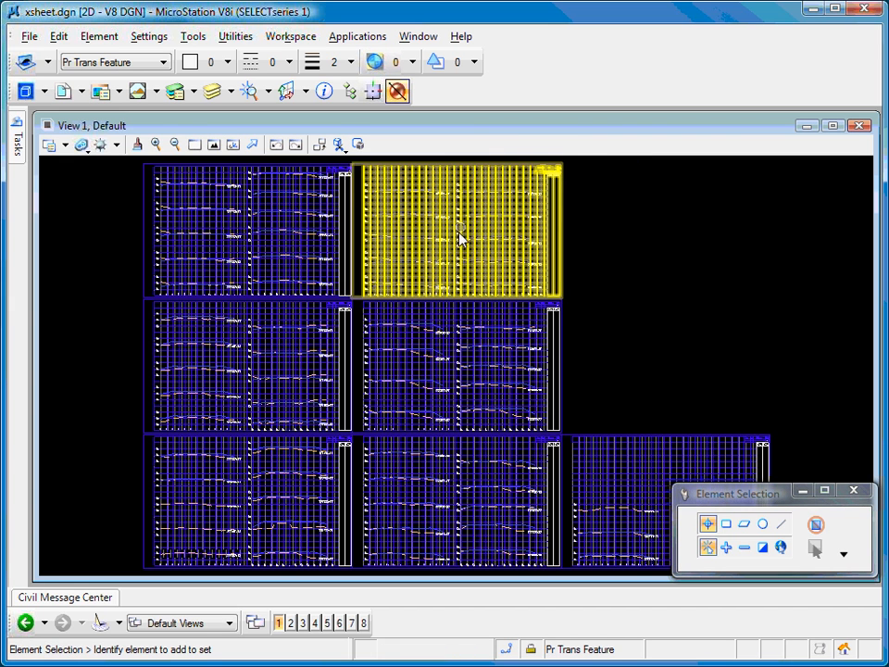
# Examine the laid-out cross sections at stations 305+00.00 and 306+00.00 up close, and the cut and fill columns at the sheet edge
pyautogui.click(195, 145)
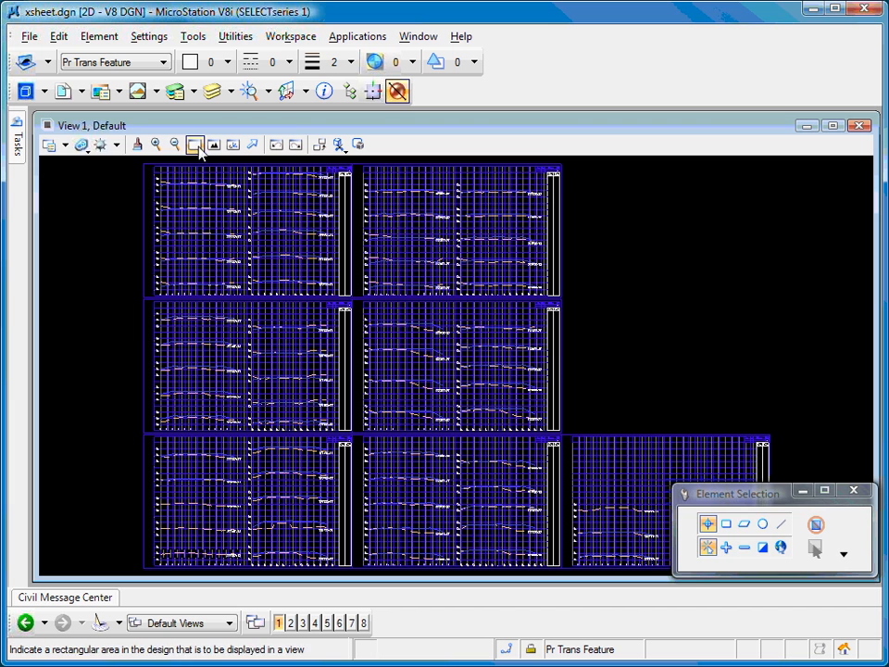
pyautogui.click(150, 175)
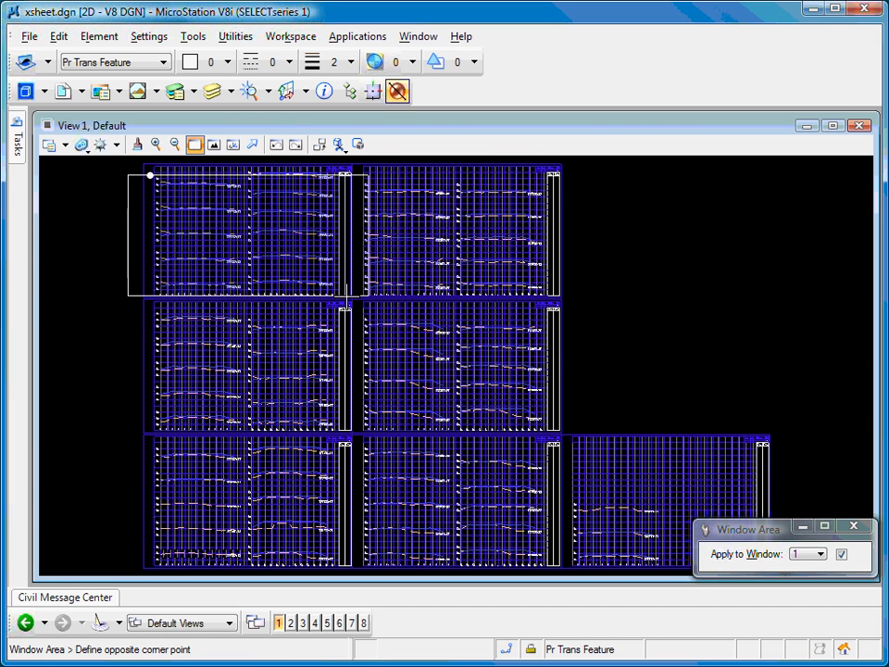
pyautogui.click(347, 296)
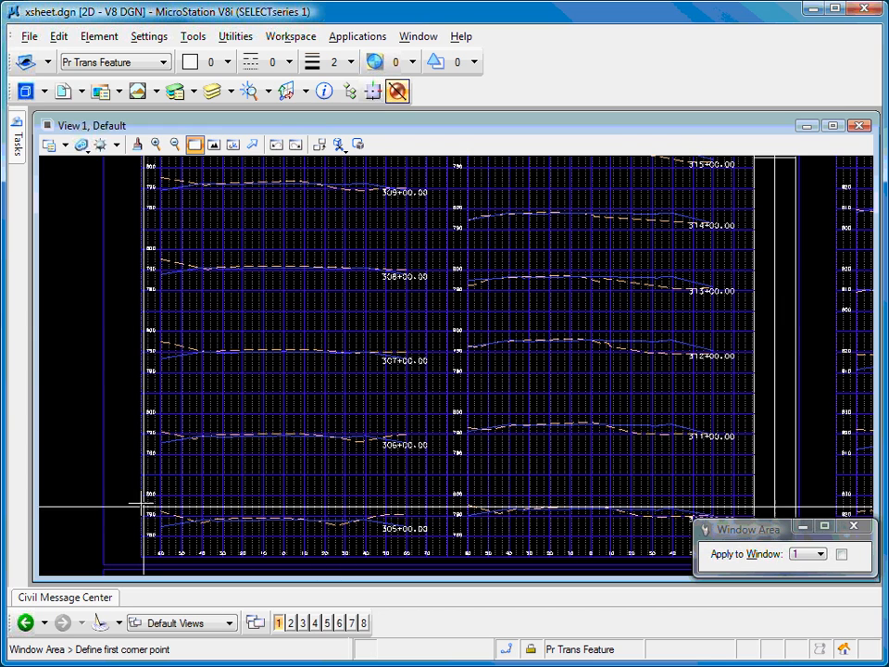
pyautogui.click(177, 482)
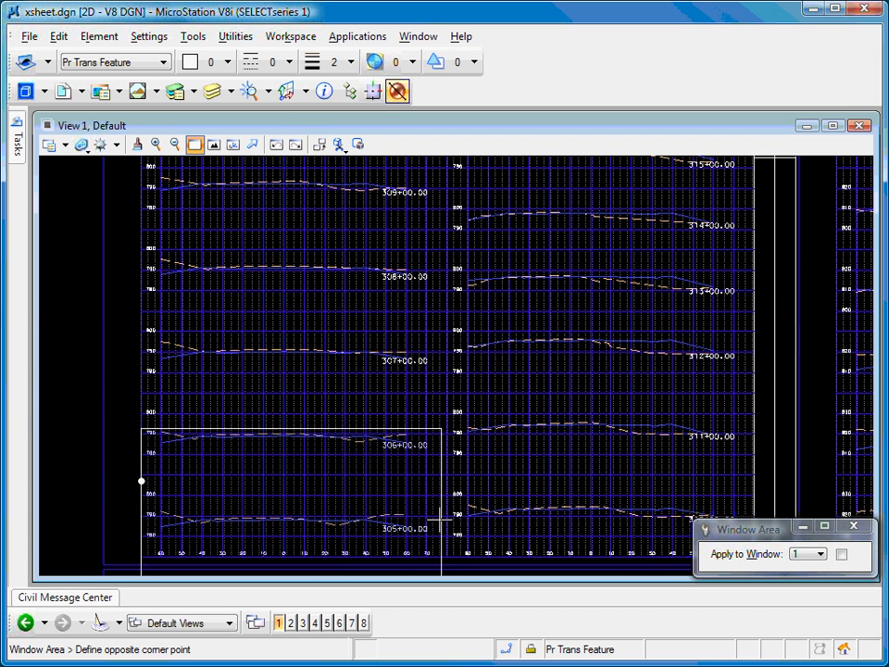
pyautogui.click(476, 483)
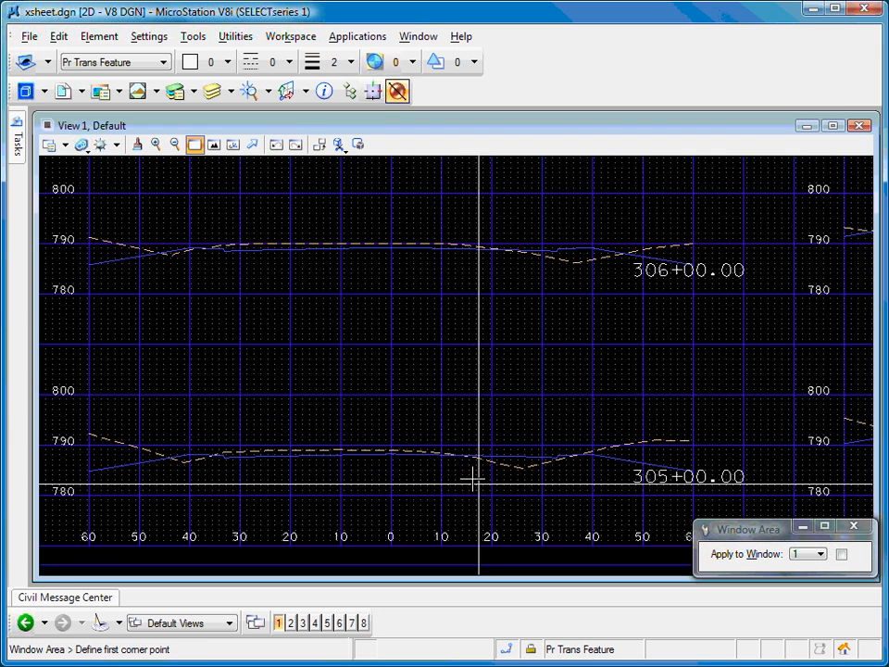
pyautogui.rightClick(410, 381)
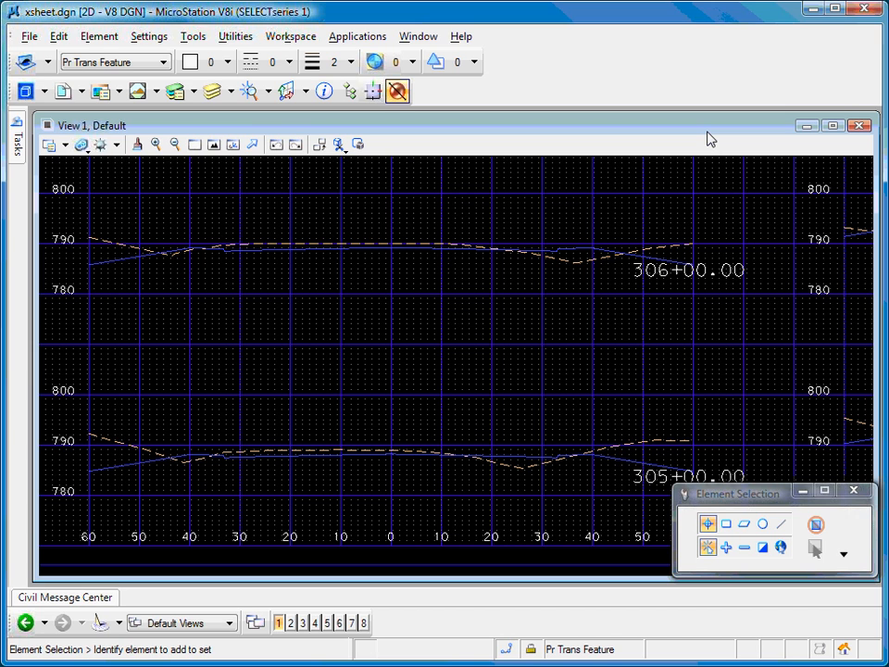
pyautogui.scroll(-5, 533, 406)
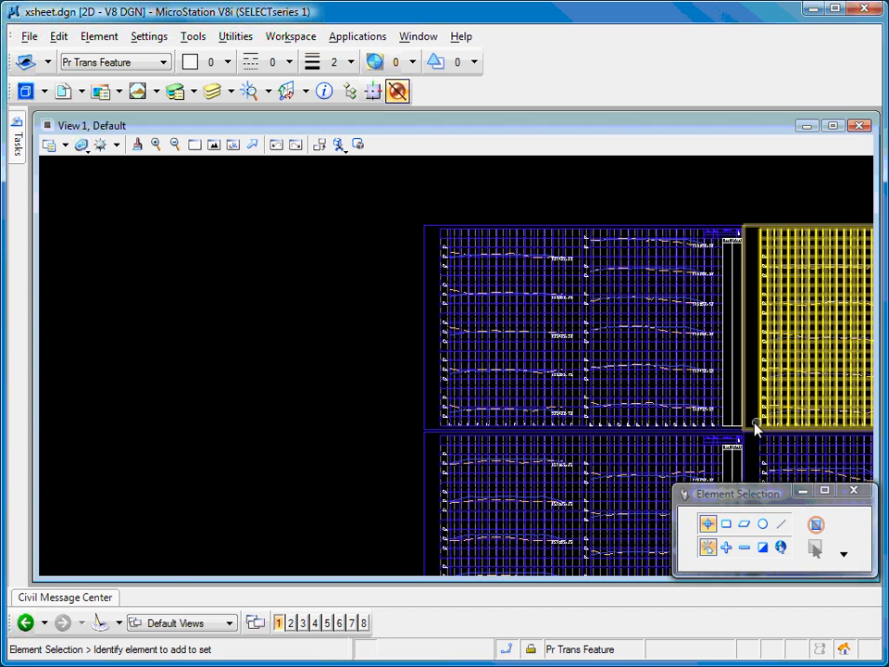
pyautogui.scroll(3, 751, 445)
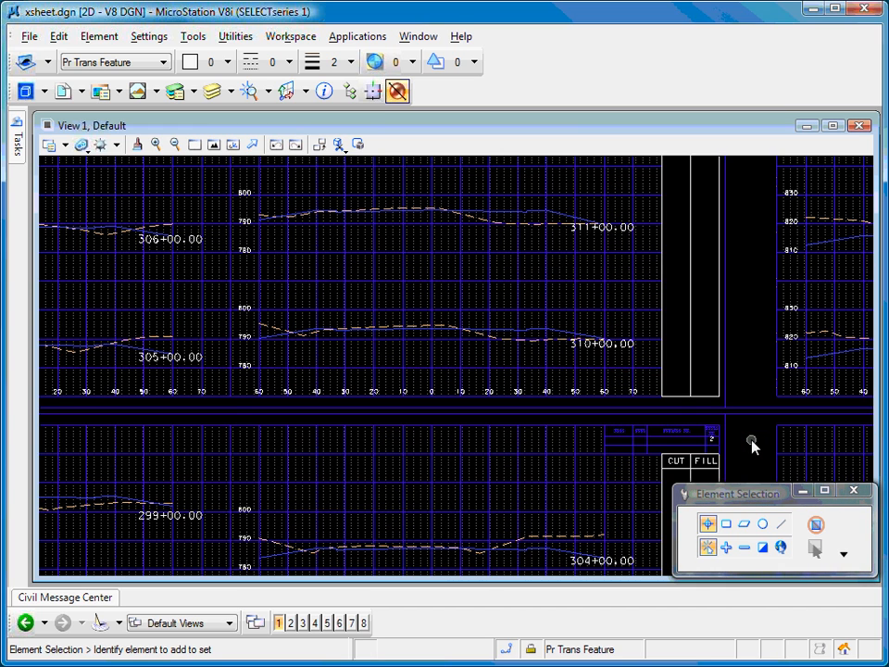